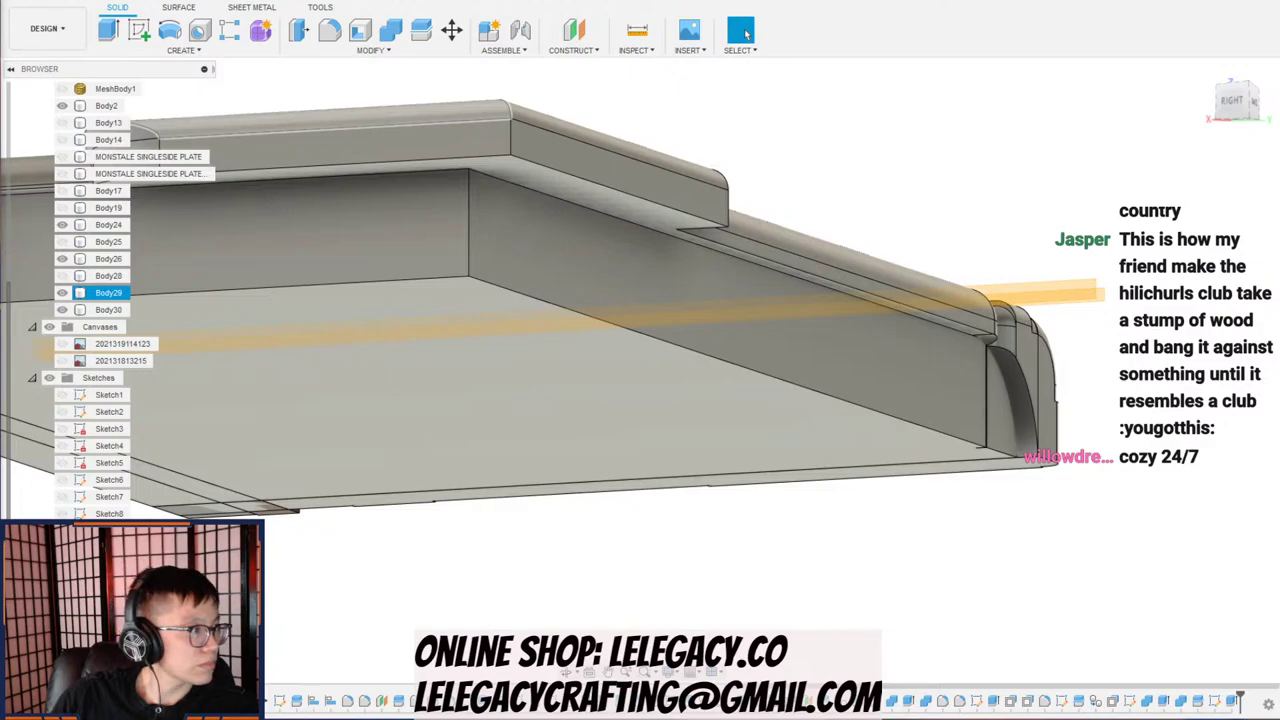
{"action": "key", "text": "super+d"}
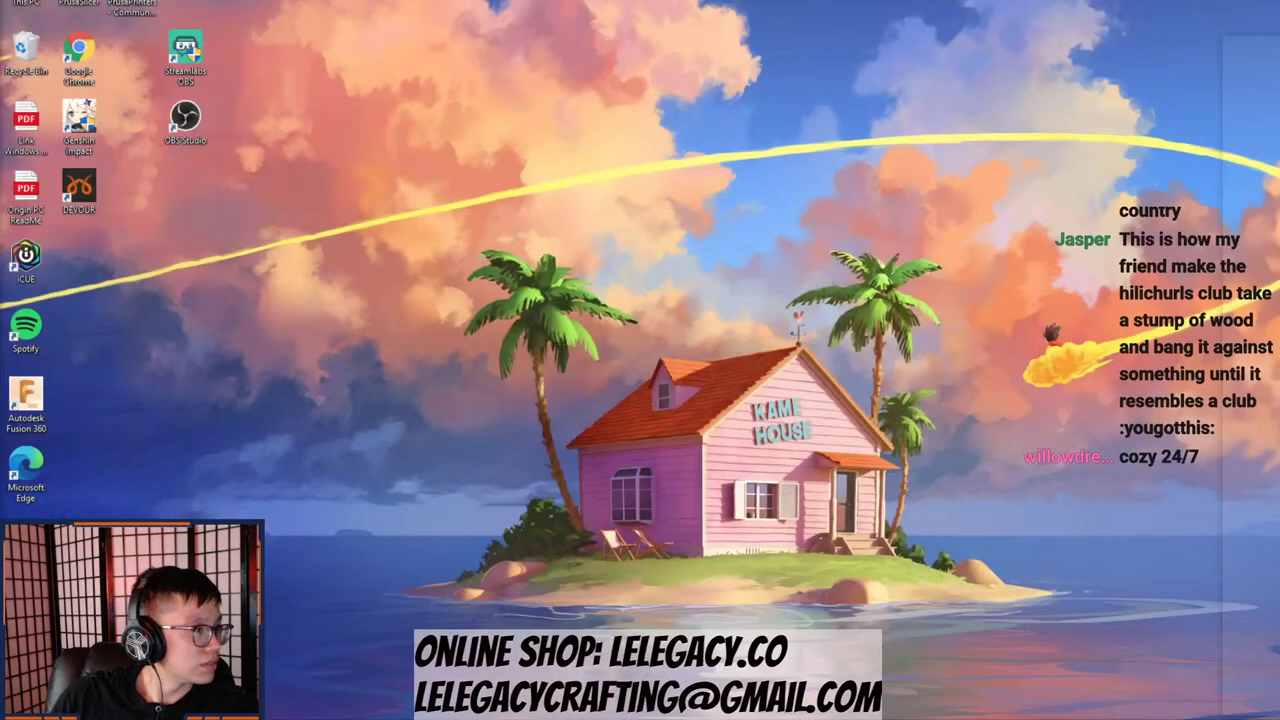
{"action": "key", "text": "super+d"}
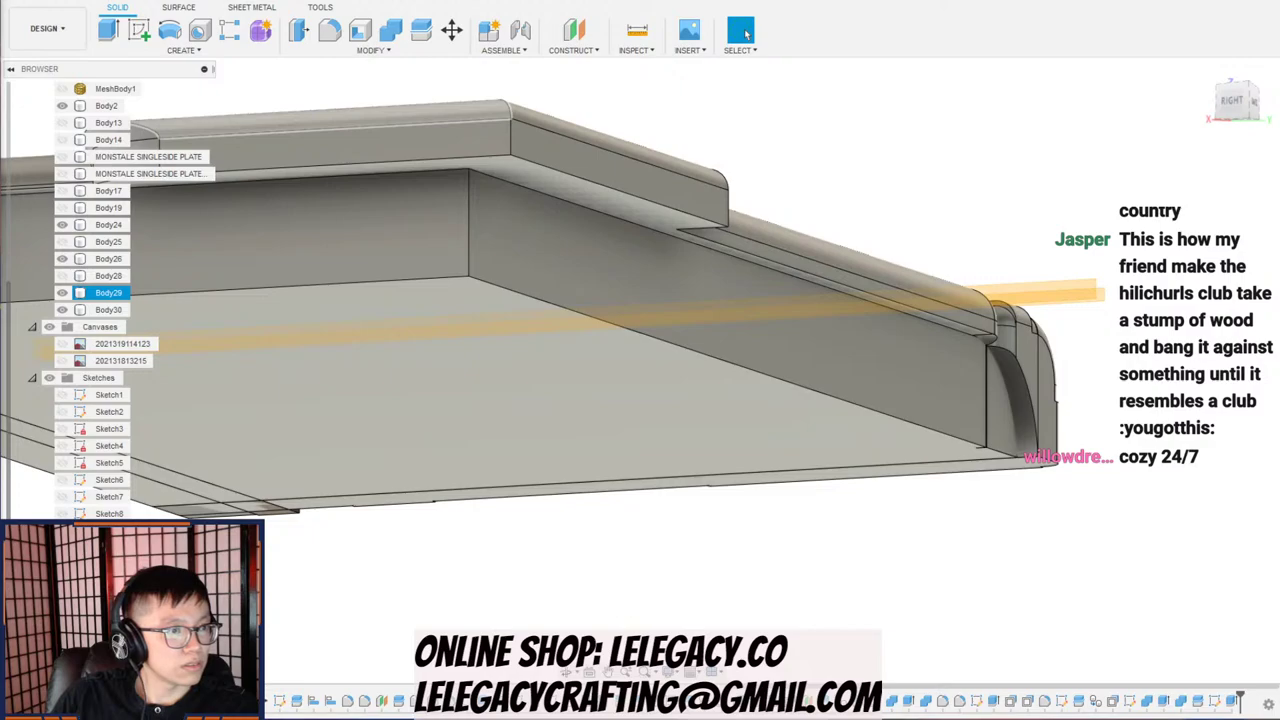
{"action": "key", "text": "Escape"}
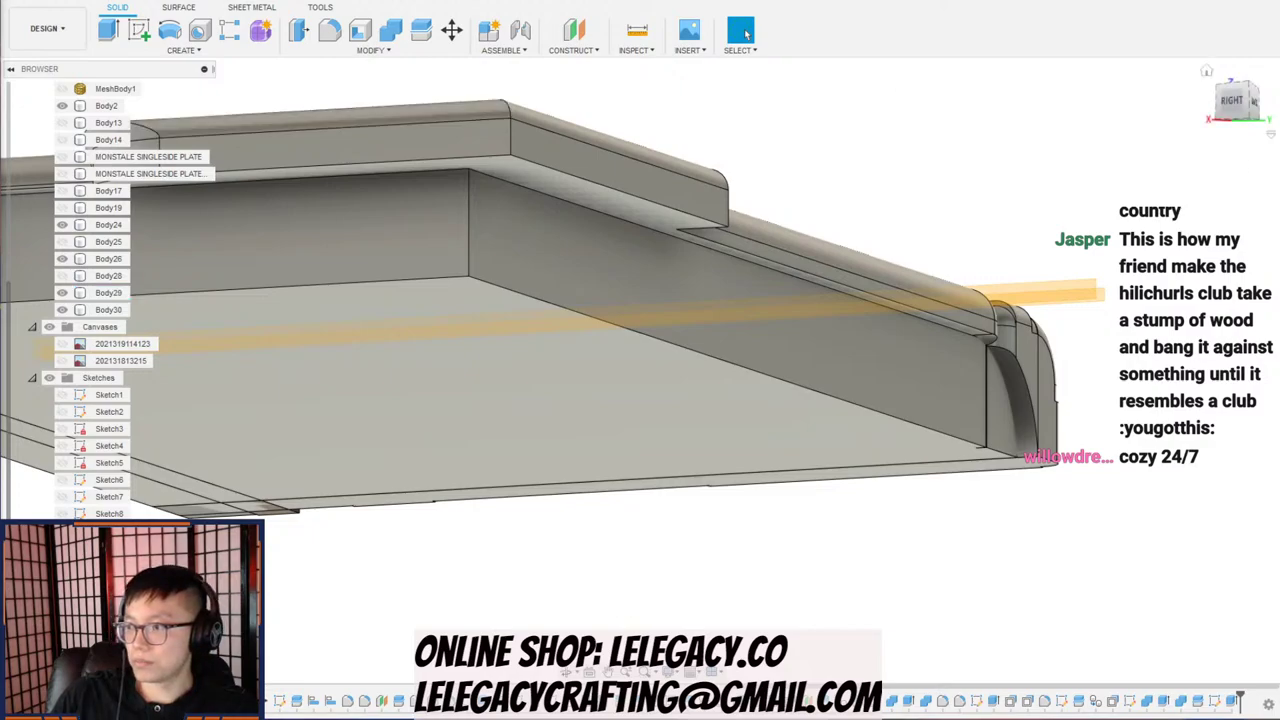
- Search Windows for PrusaSlicer and launch it
{"action": "key", "text": "super"}
{"action": "type", "text": "pruy"}
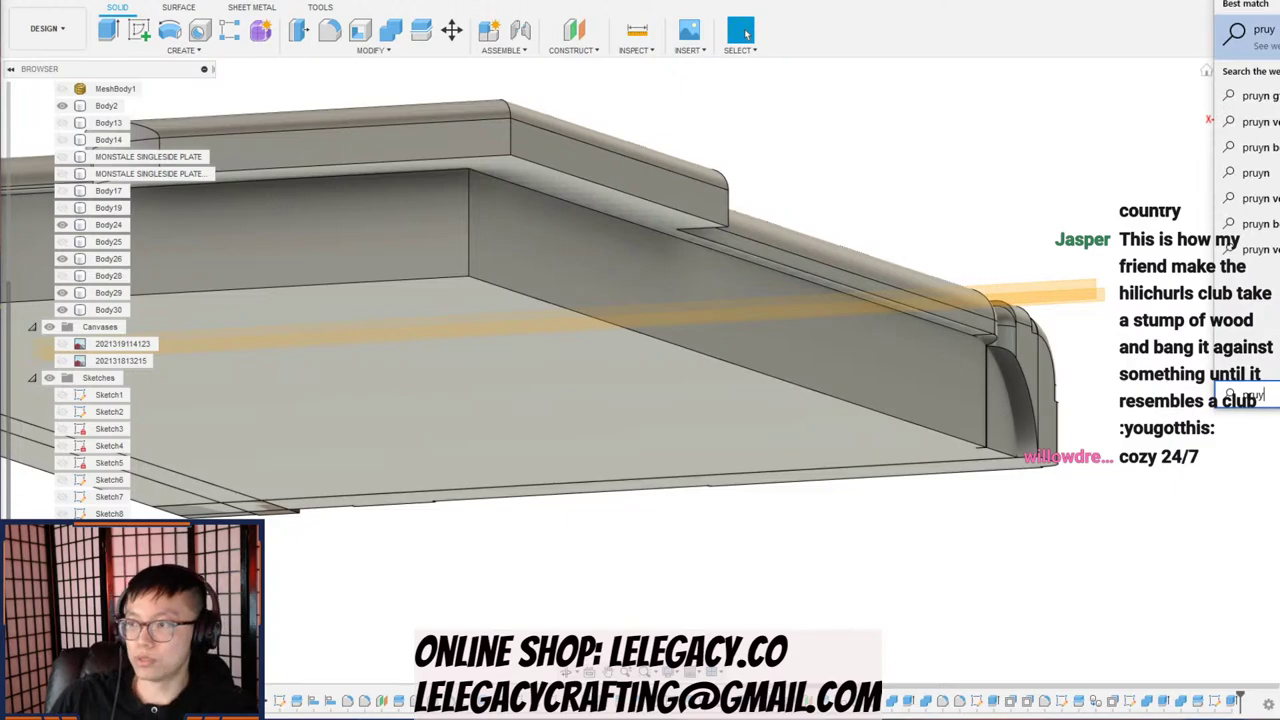
{"action": "key", "text": "BackSpace"}
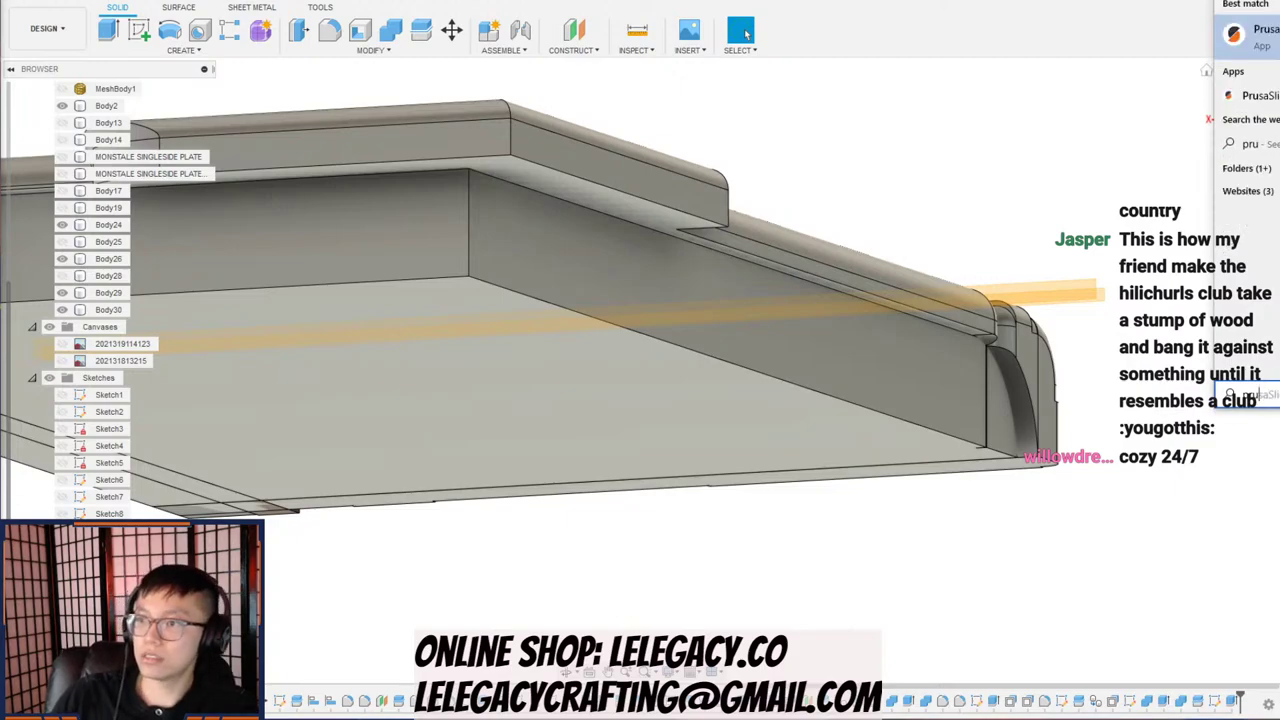
{"action": "key", "text": "Return"}
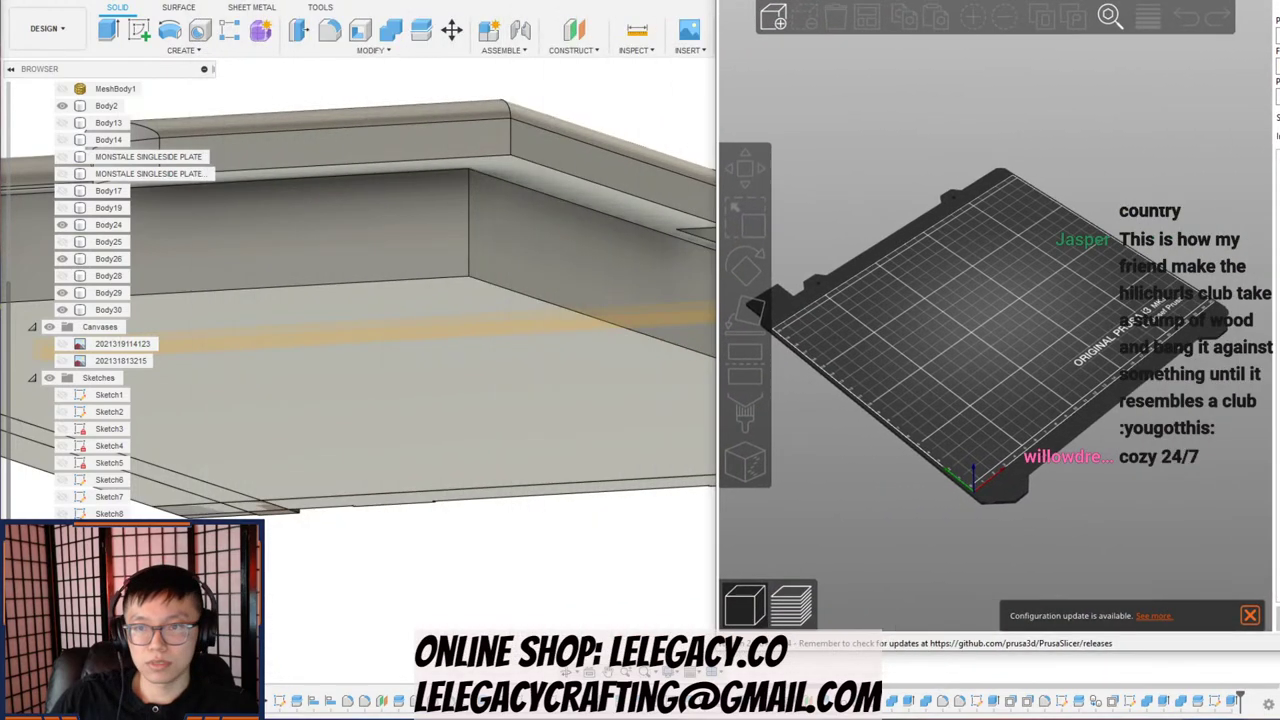
- Import Abyss.stl from the Downloads folder onto the print bed, scaled down to 10 %
{"action": "left_click", "coordinate": [770, 28]}
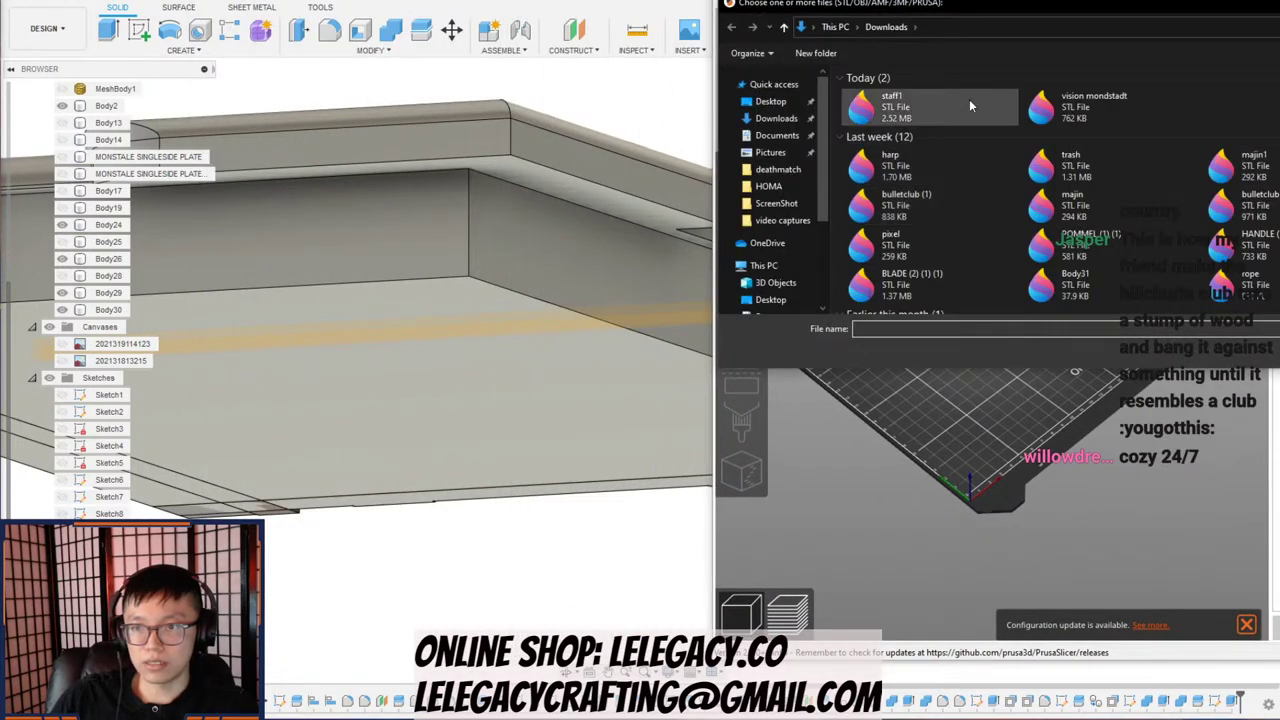
{"action": "scroll", "coordinate": [1060, 112], "scroll_direction": "down", "scroll_amount": 5}
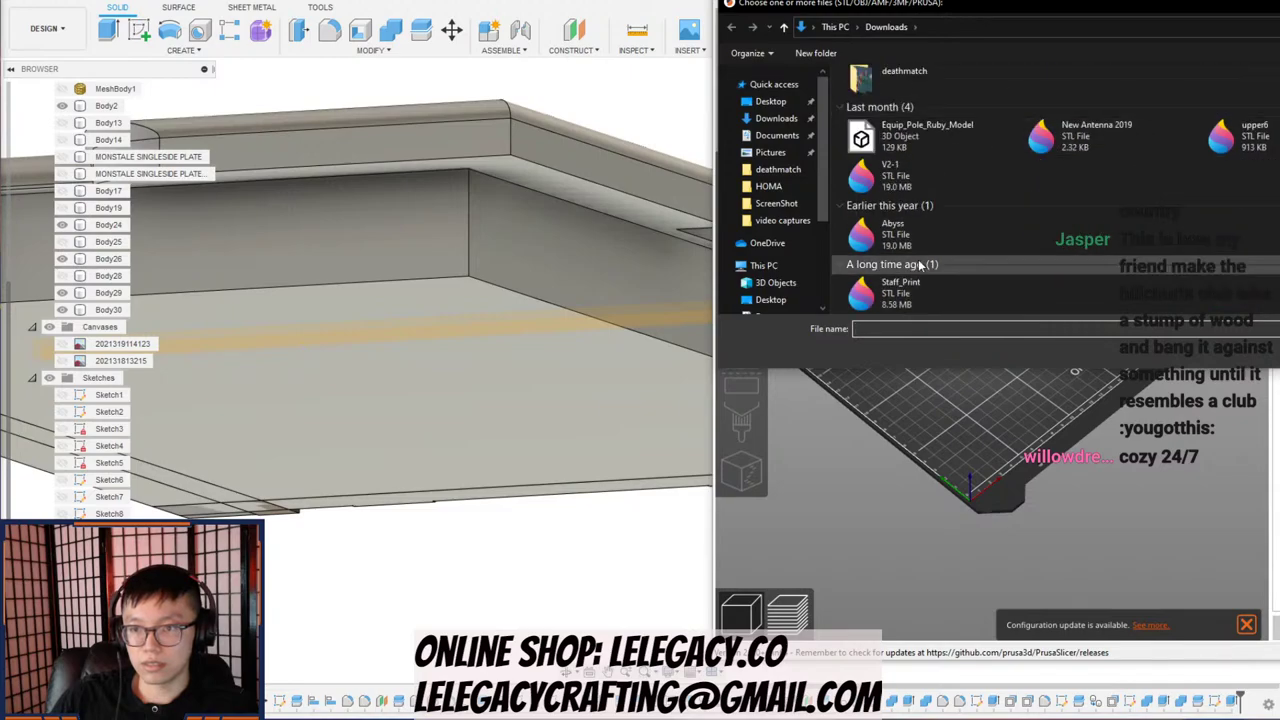
{"action": "left_click", "coordinate": [912, 238]}
{"action": "double_click", "coordinate": [912, 238]}
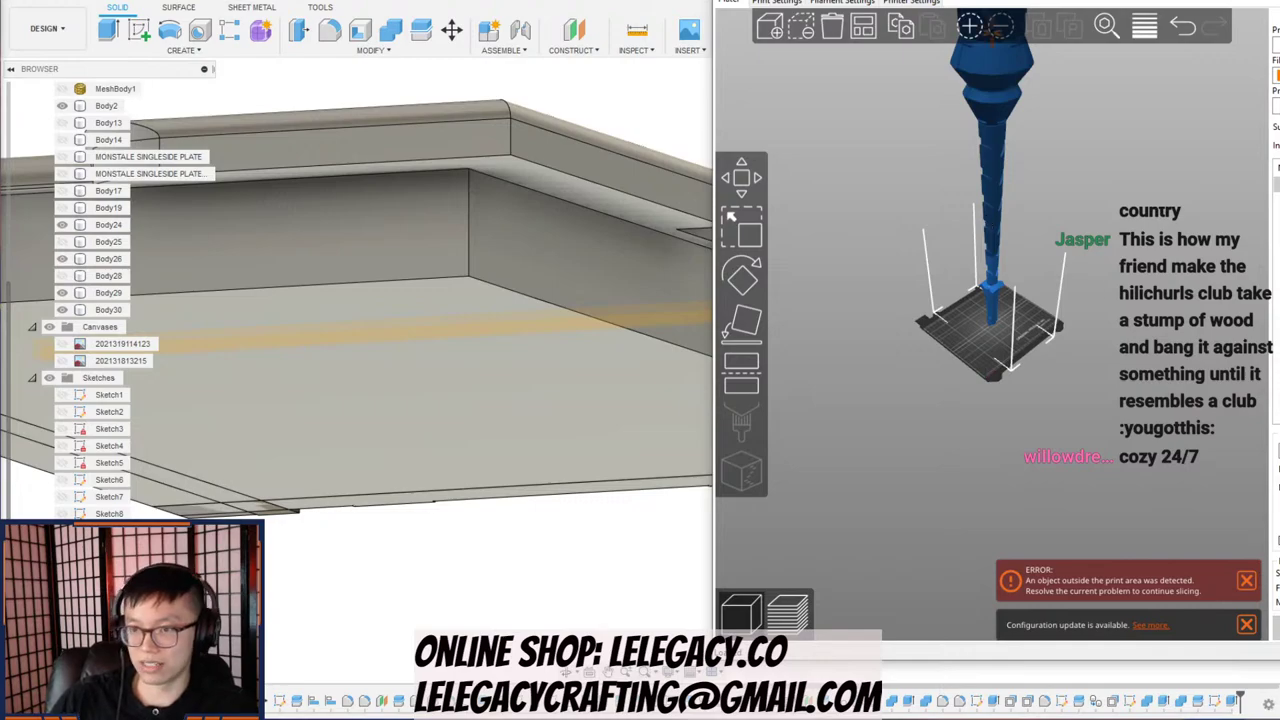
{"action": "key", "text": "Return"}
{"action": "scroll", "coordinate": [1050, 302], "scroll_direction": "up", "scroll_amount": 10}
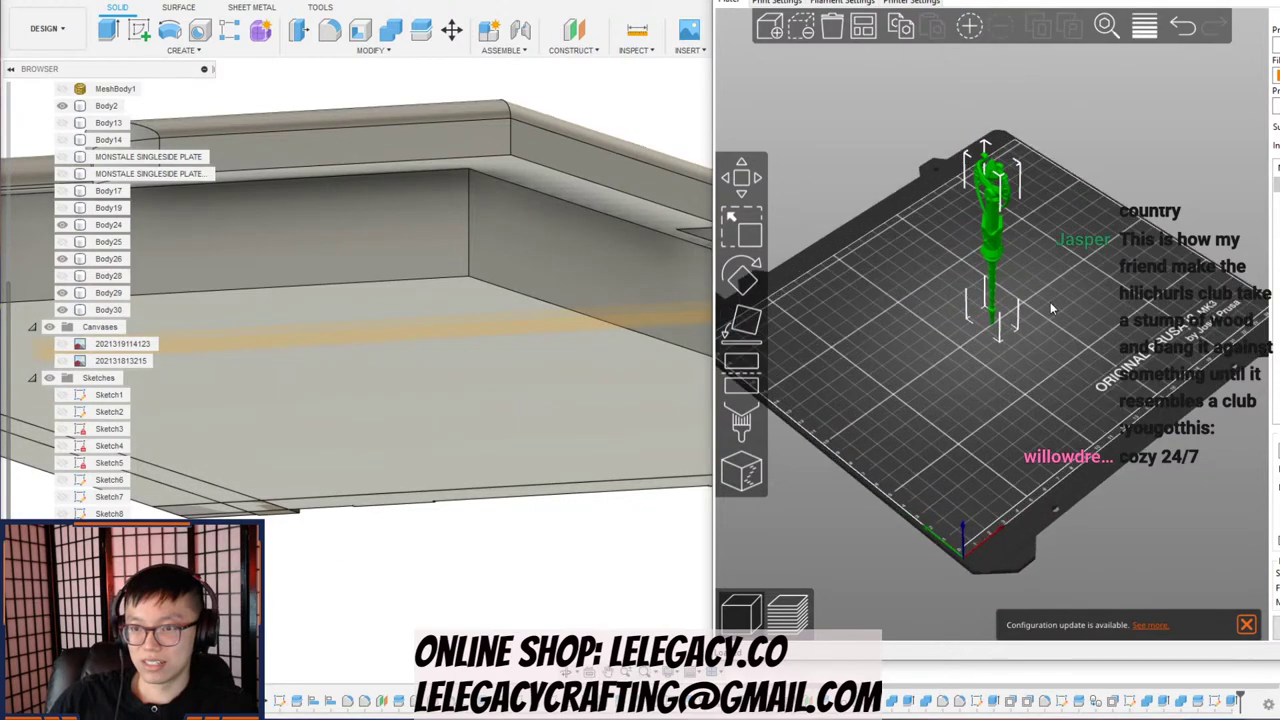
- Examine the Abyss staff model from several angles, from its ornamental head down to the pointed tip
{"action": "left_click_drag", "start_coordinate": [1068, 298], "coordinate": [1011, 455]}
{"action": "middle_click_drag", "start_coordinate": [1051, 394], "coordinate": [1013, 464]}
{"action": "left_click_drag", "start_coordinate": [1279, 0], "coordinate": [823, 0]}
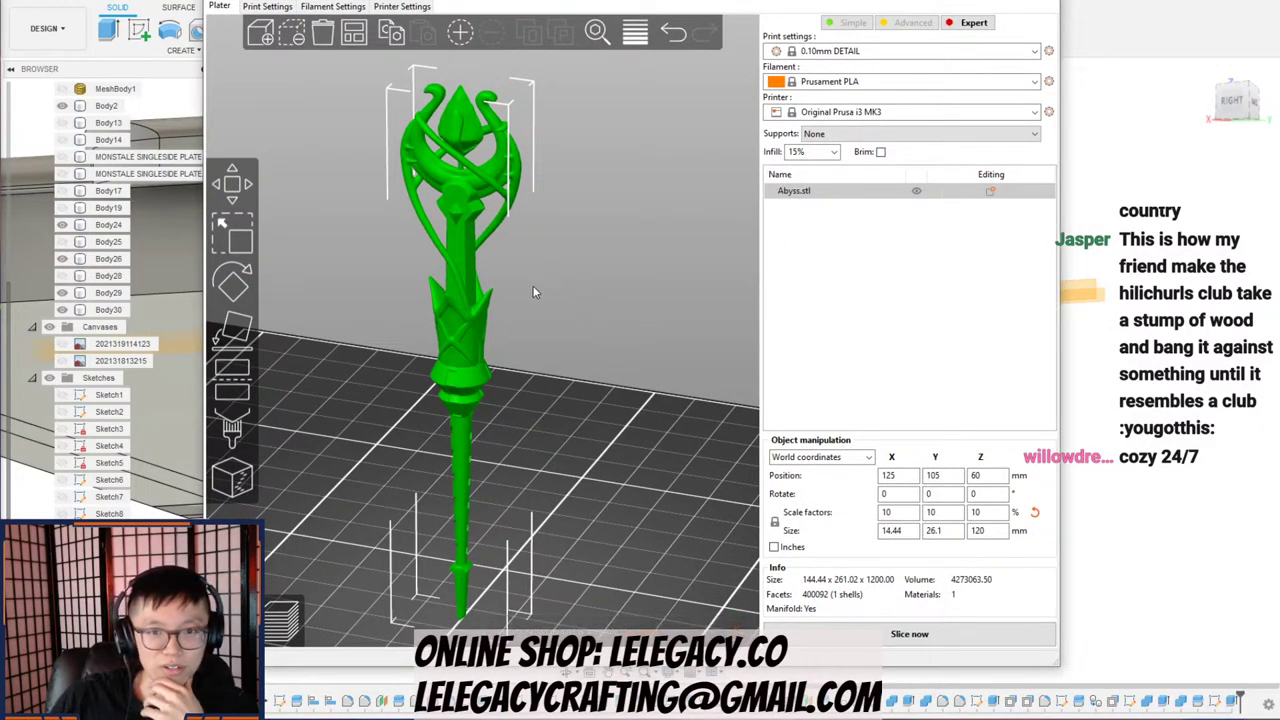
{"action": "left_click_drag", "start_coordinate": [579, 273], "coordinate": [532, 292]}
{"action": "scroll", "coordinate": [521, 306], "scroll_direction": "up", "scroll_amount": 4}
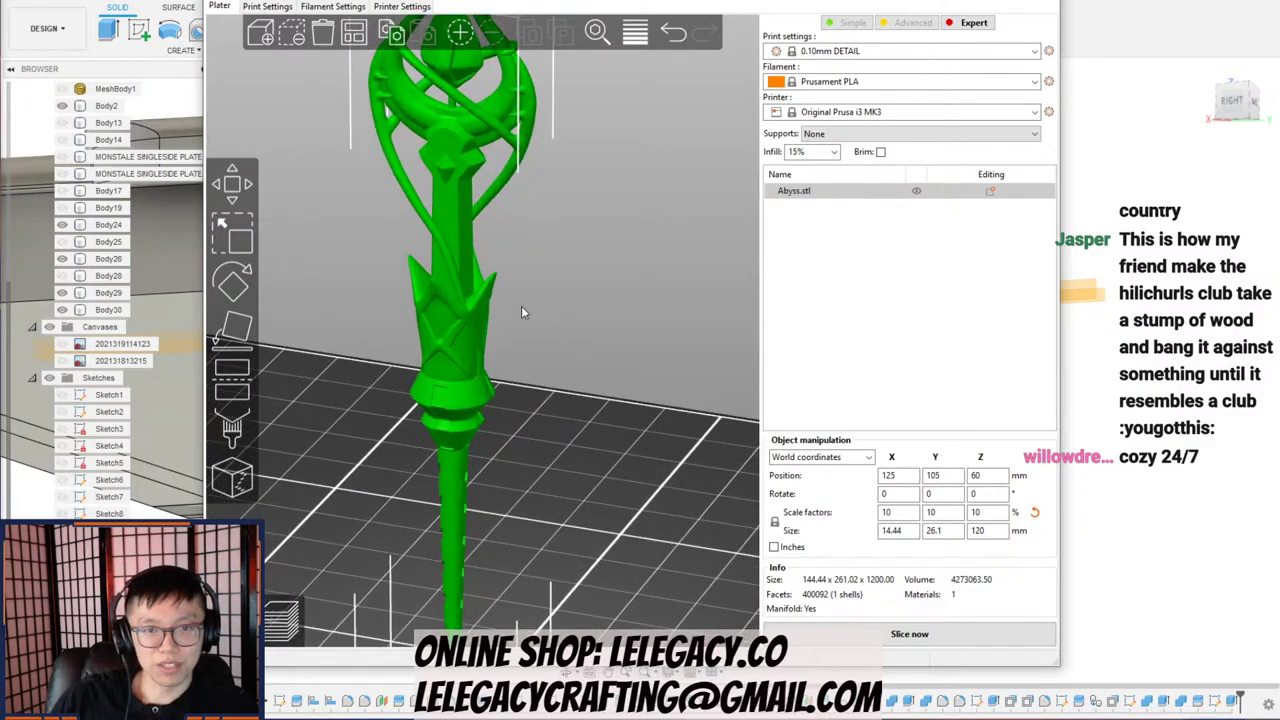
{"action": "scroll", "coordinate": [561, 291], "scroll_direction": "up", "scroll_amount": 2}
{"action": "left_click_drag", "start_coordinate": [561, 291], "coordinate": [569, 162]}
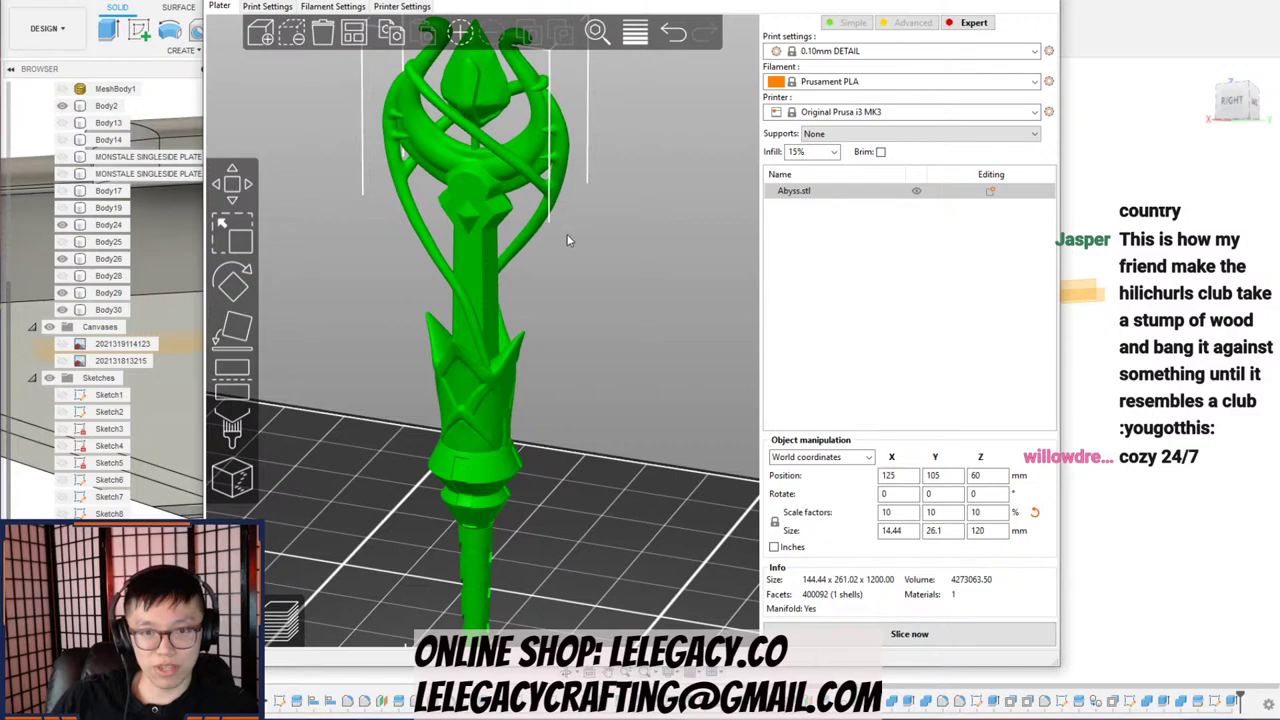
{"action": "left_click_drag", "start_coordinate": [492, 175], "coordinate": [590, 338]}
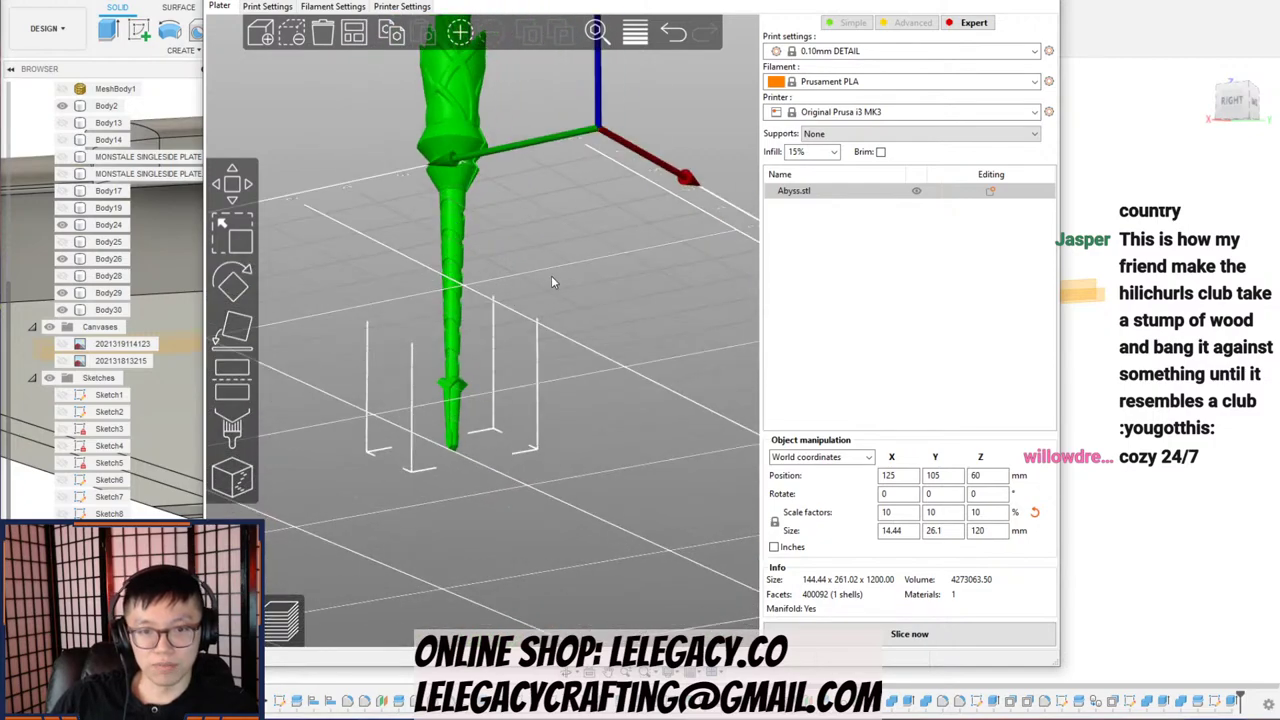
{"action": "left_click_drag", "start_coordinate": [551, 276], "coordinate": [554, 390]}
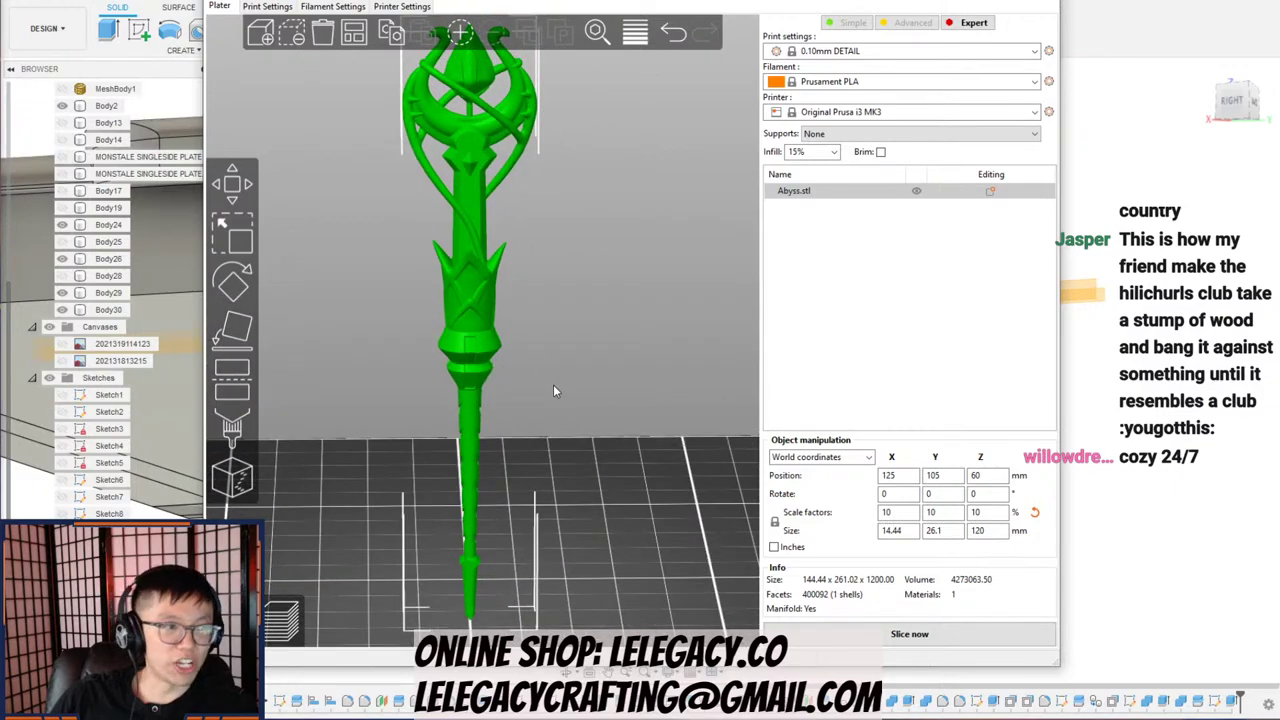
{"action": "left_click_drag", "start_coordinate": [550, 266], "coordinate": [597, 298]}
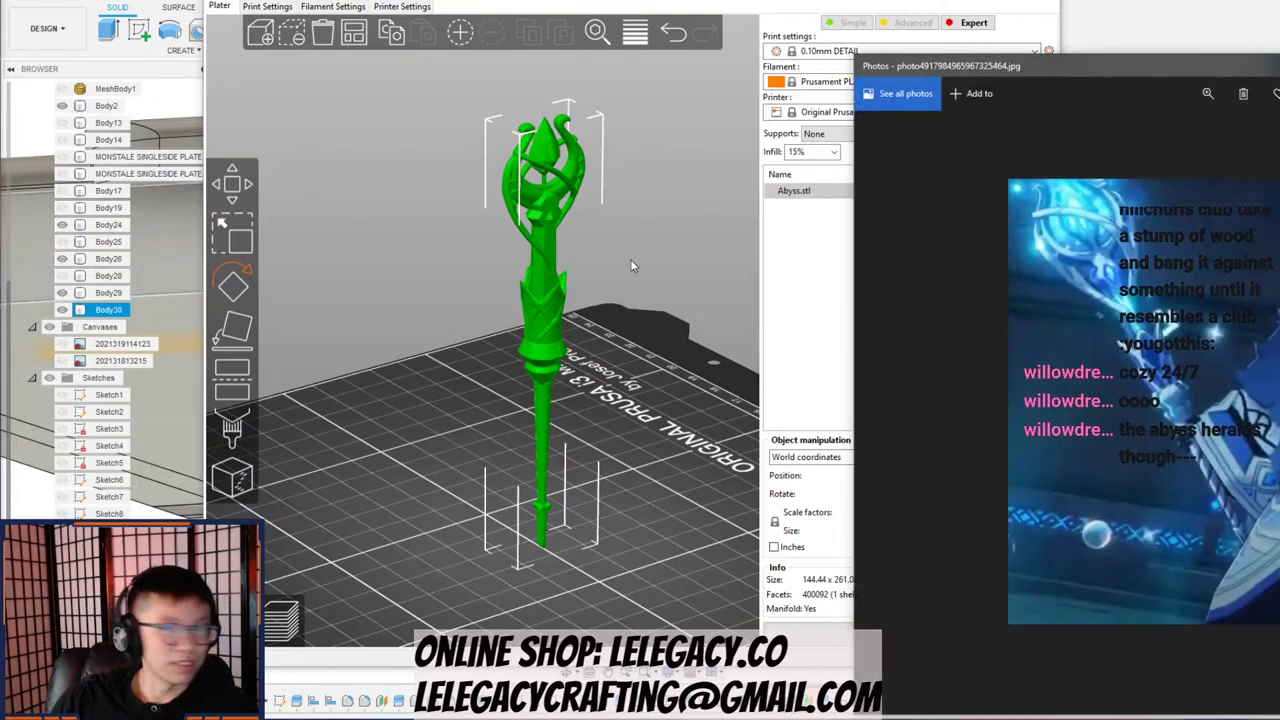
- Arrange the reference photo beside the slicer window and compare the staff in the photo with the 3D model
{"action": "left_click_drag", "start_coordinate": [1266, 71], "coordinate": [712, 0]}
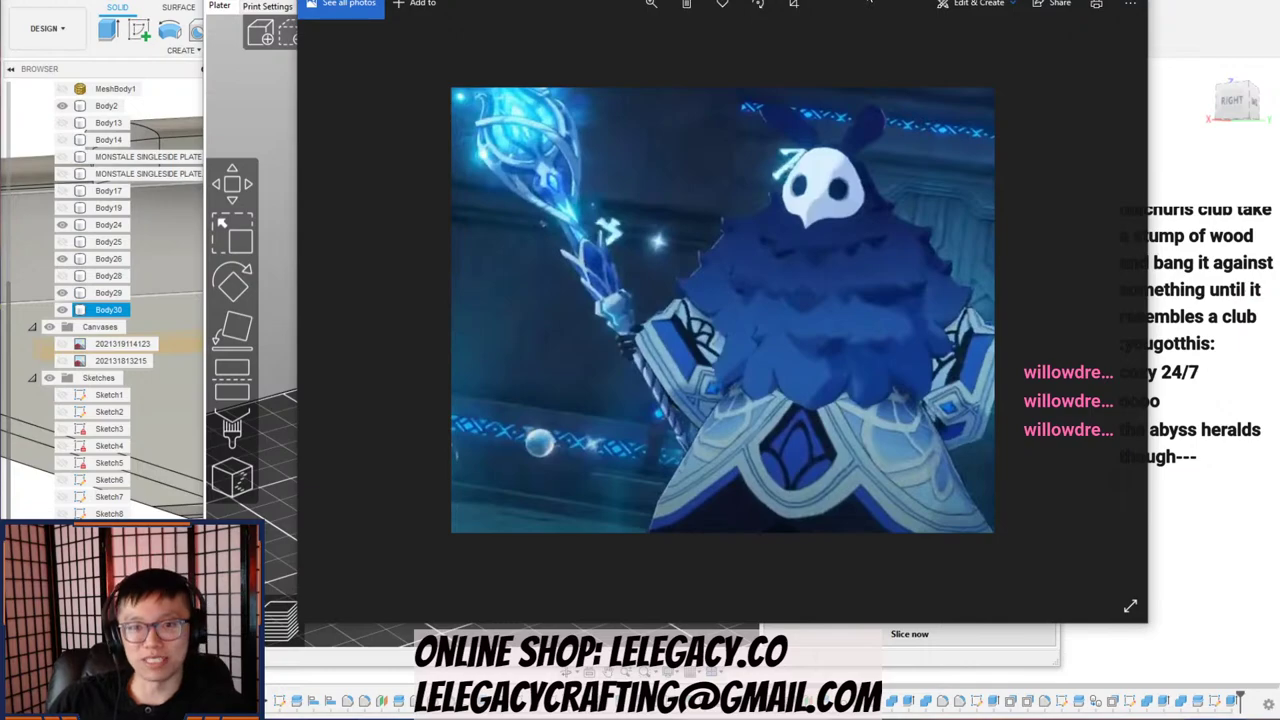
{"action": "left_click_drag", "start_coordinate": [903, 0], "coordinate": [1246, 15]}
{"action": "left_click", "coordinate": [599, 2]}
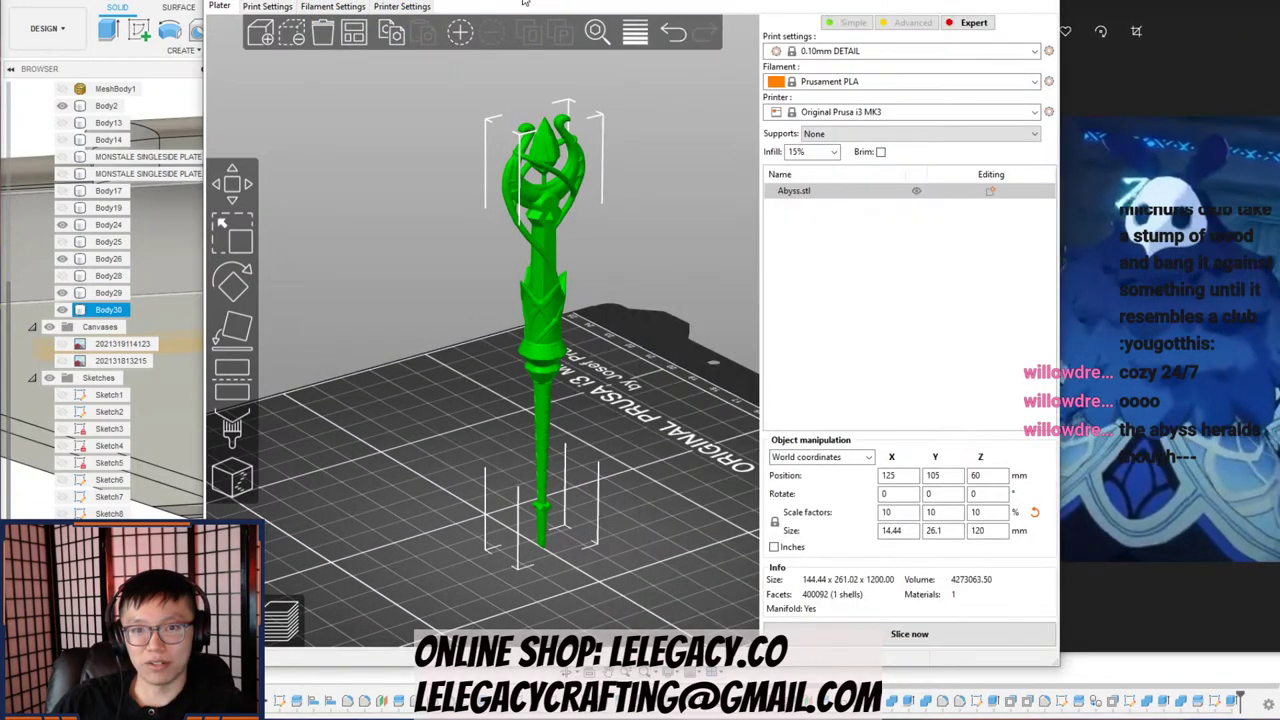
{"action": "left_click_drag", "start_coordinate": [599, 2], "coordinate": [462, 2]}
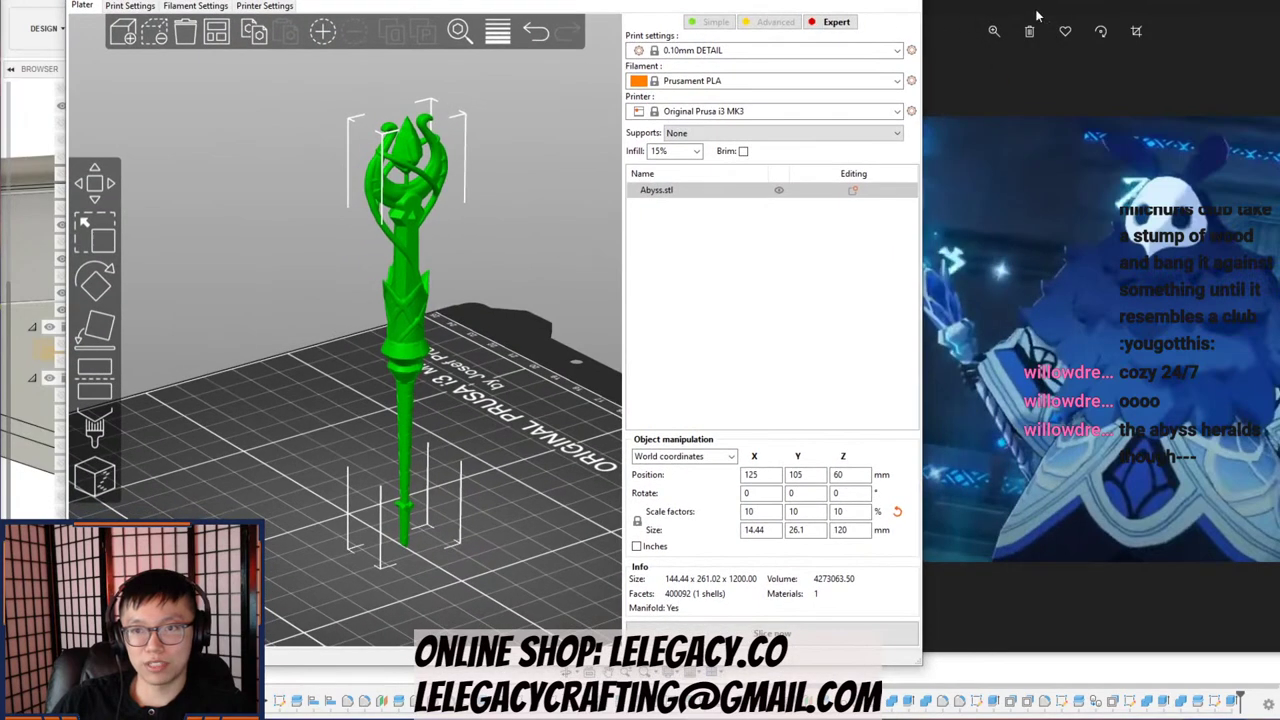
{"action": "left_click_drag", "start_coordinate": [1037, 11], "coordinate": [894, 1]}
{"action": "left_click", "coordinate": [264, 176]}
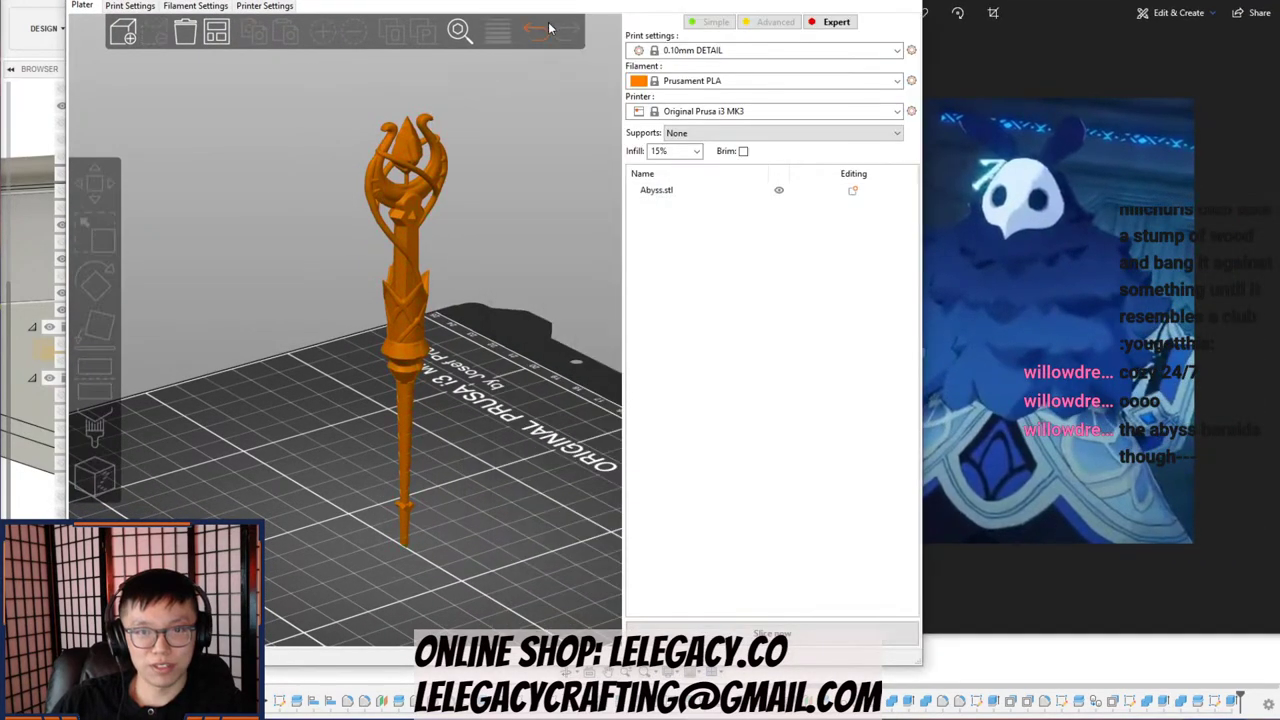
{"action": "scroll", "coordinate": [367, 350], "scroll_direction": "up", "scroll_amount": 5}
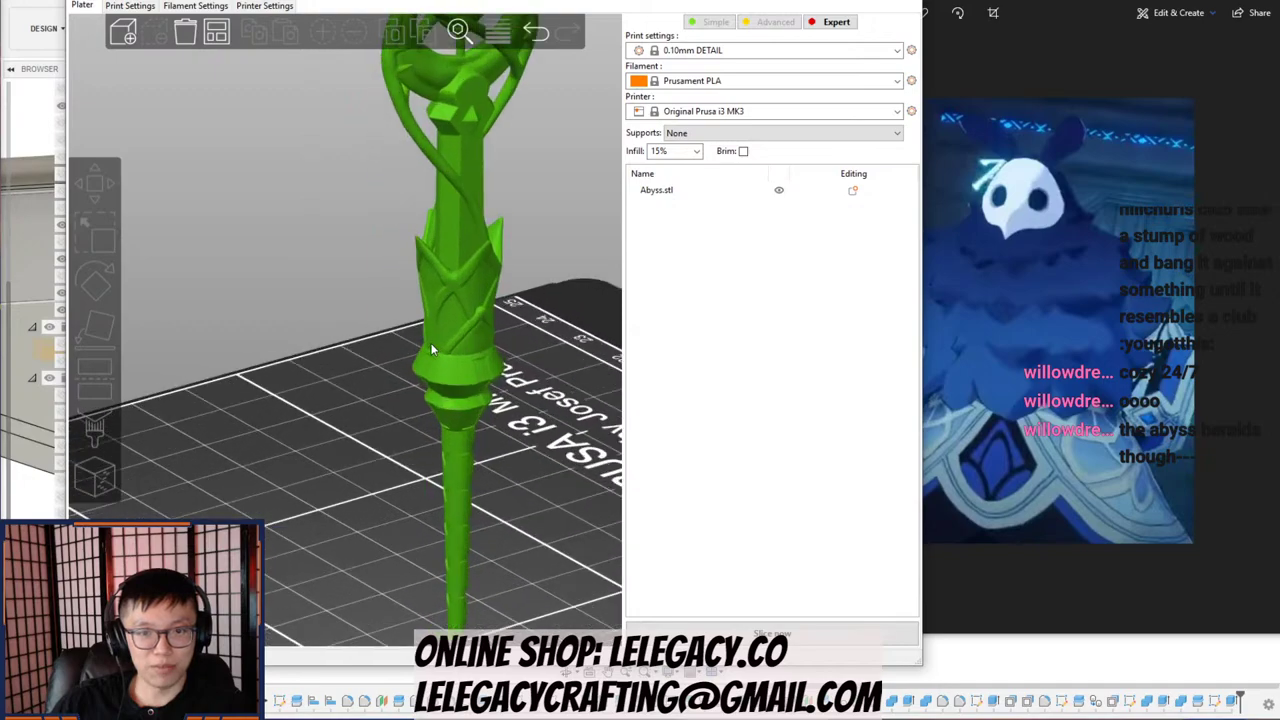
{"action": "key", "text": "alt+Tab"}
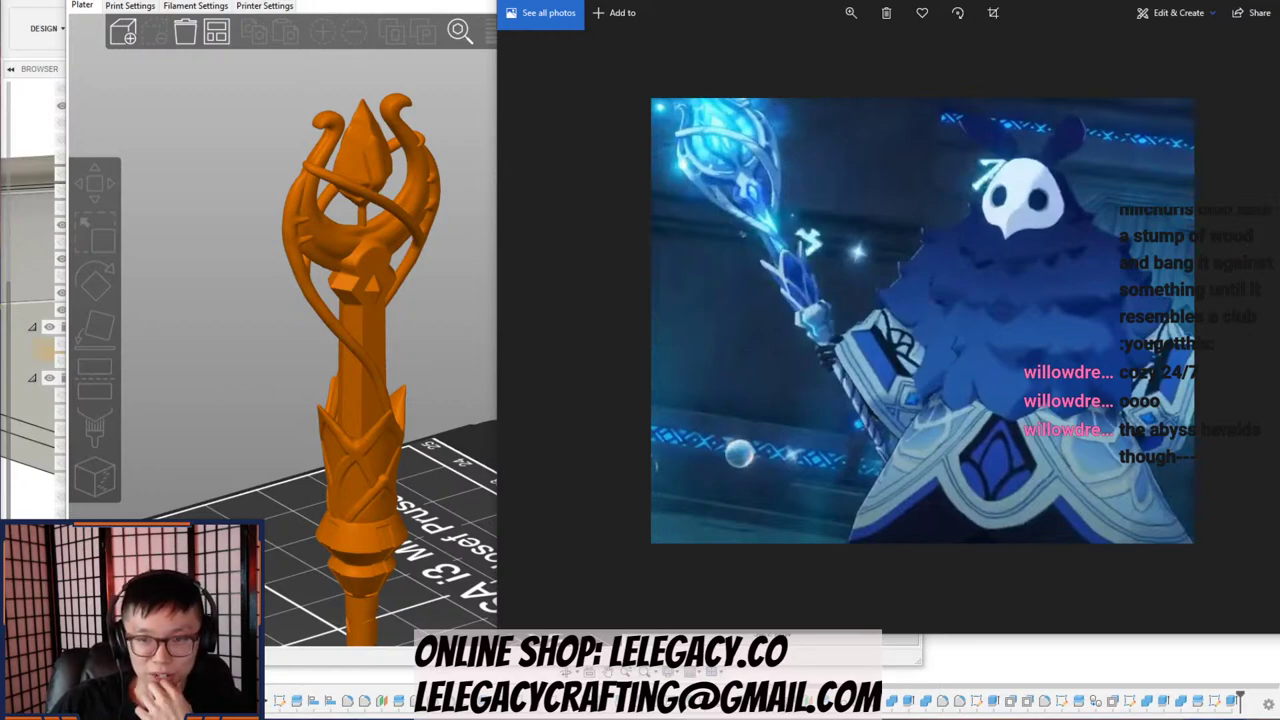
- Close the reference photo and switch back to Fusion 360
{"action": "key", "text": "alt+F4"}
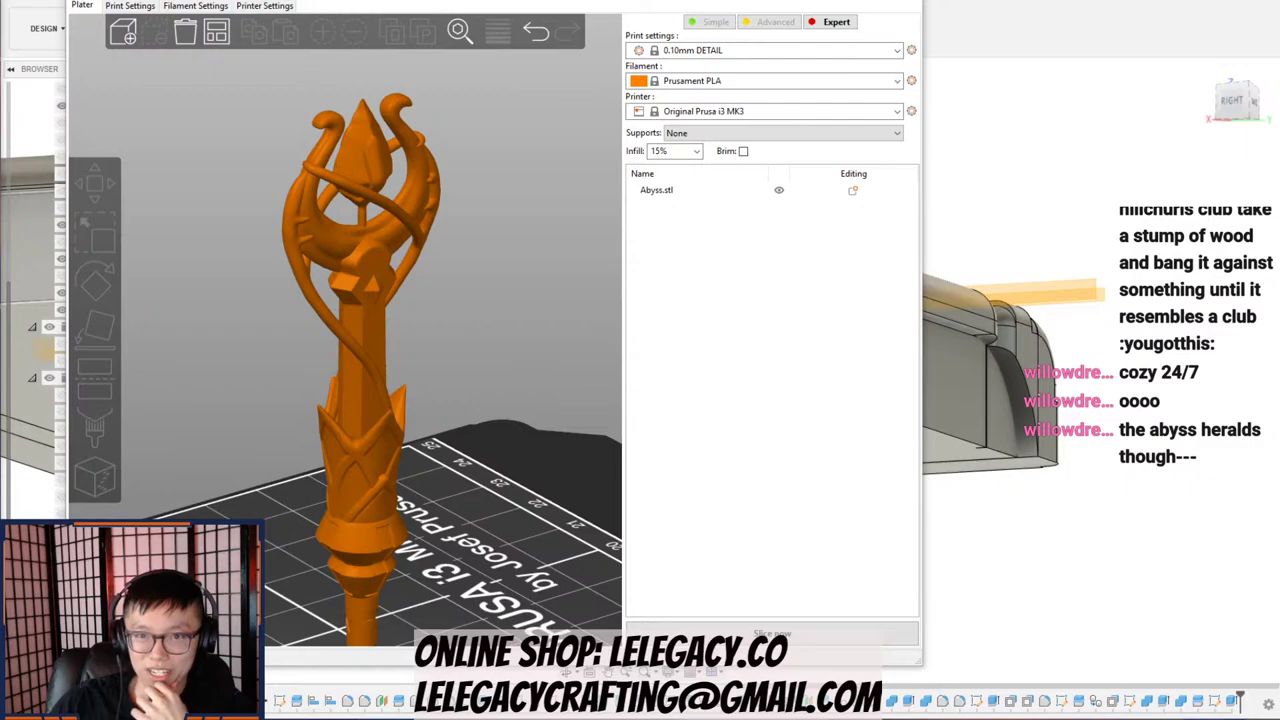
{"action": "key", "text": "alt+Tab"}
{"action": "scroll", "coordinate": [677, 449], "scroll_direction": "up", "scroll_amount": 2}
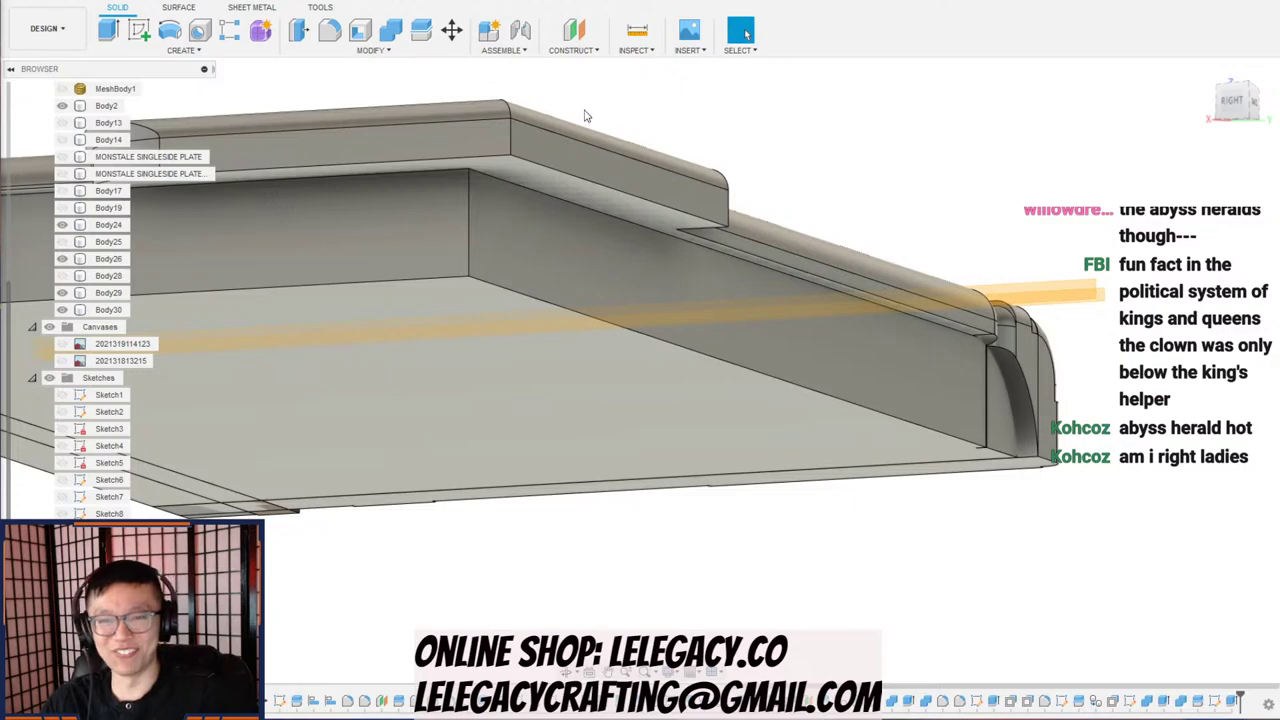
- Edit the extrusion that makes Body30 to include the narrow sliver profile between the two rounded corners on the underside
{"action": "scroll", "coordinate": [652, 264], "scroll_direction": "down", "scroll_amount": 2}
{"action": "scroll", "coordinate": [661, 267], "scroll_direction": "up", "scroll_amount": 3}
{"action": "scroll", "coordinate": [606, 355], "scroll_direction": "down", "scroll_amount": 3}
{"action": "scroll", "coordinate": [542, 425], "scroll_direction": "down", "scroll_amount": 3}
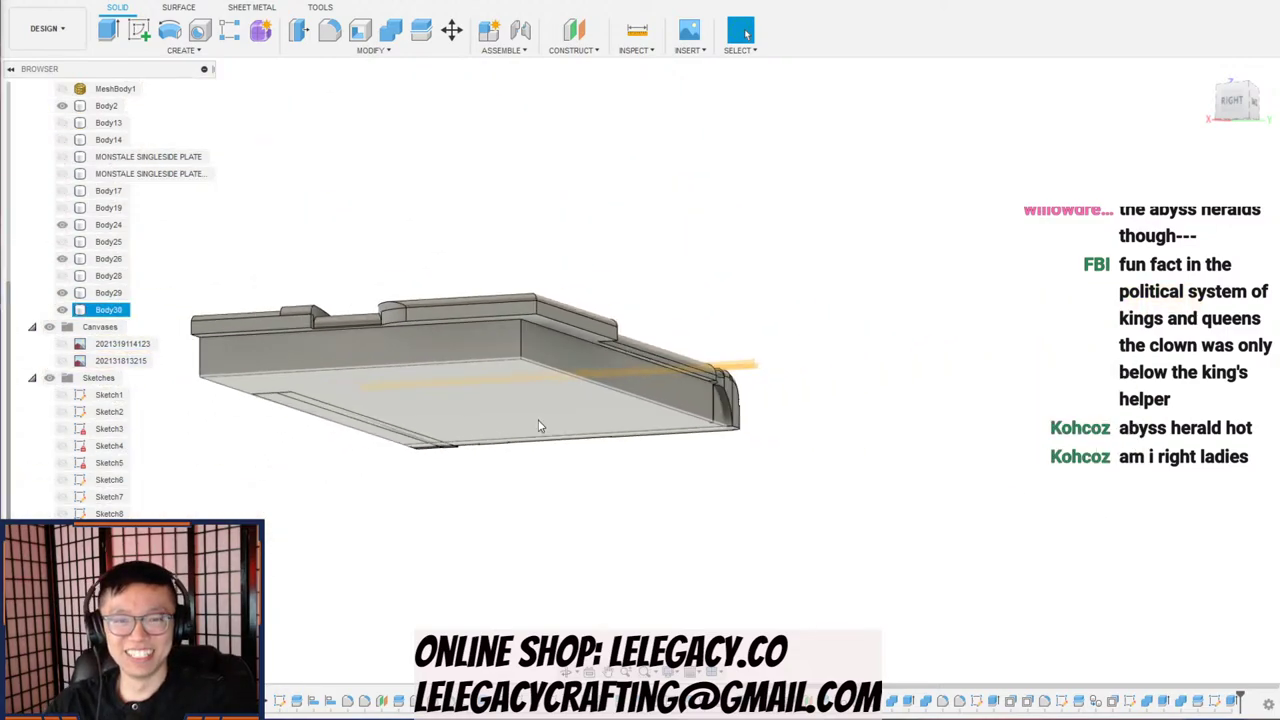
{"action": "middle_click_drag", "start_coordinate": [542, 425], "coordinate": [666, 372], "text": "shift"}
{"action": "scroll", "coordinate": [686, 370], "scroll_direction": "up", "scroll_amount": 3}
{"action": "middle_click_drag", "start_coordinate": [778, 397], "coordinate": [984, 336], "text": "shift"}
{"action": "key", "text": "Escape"}
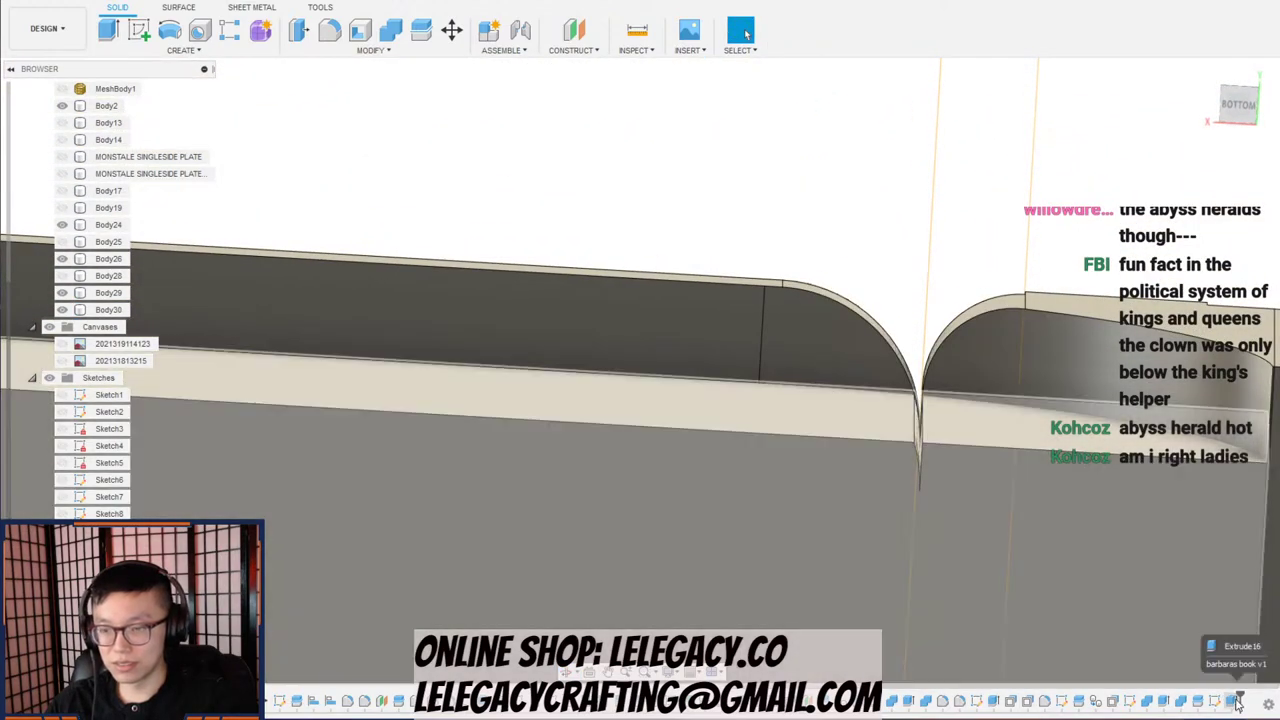
{"action": "double_click", "coordinate": [1215, 700]}
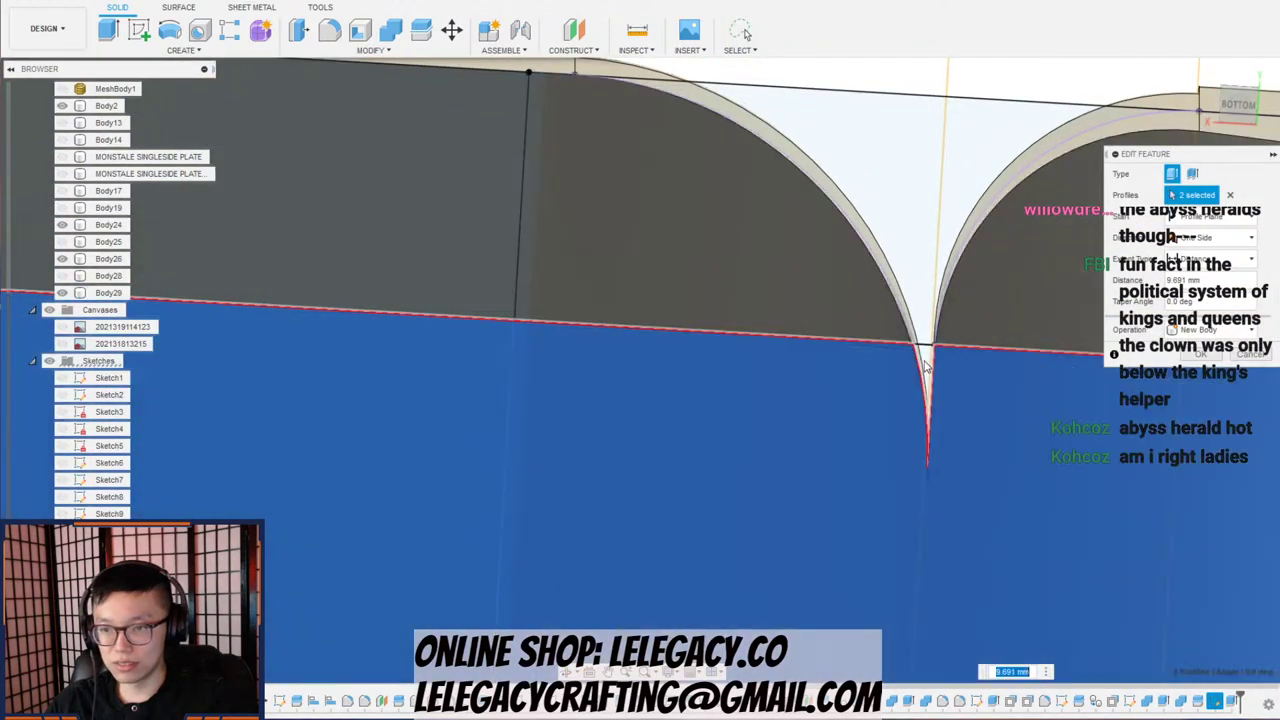
{"action": "left_click", "coordinate": [926, 360]}
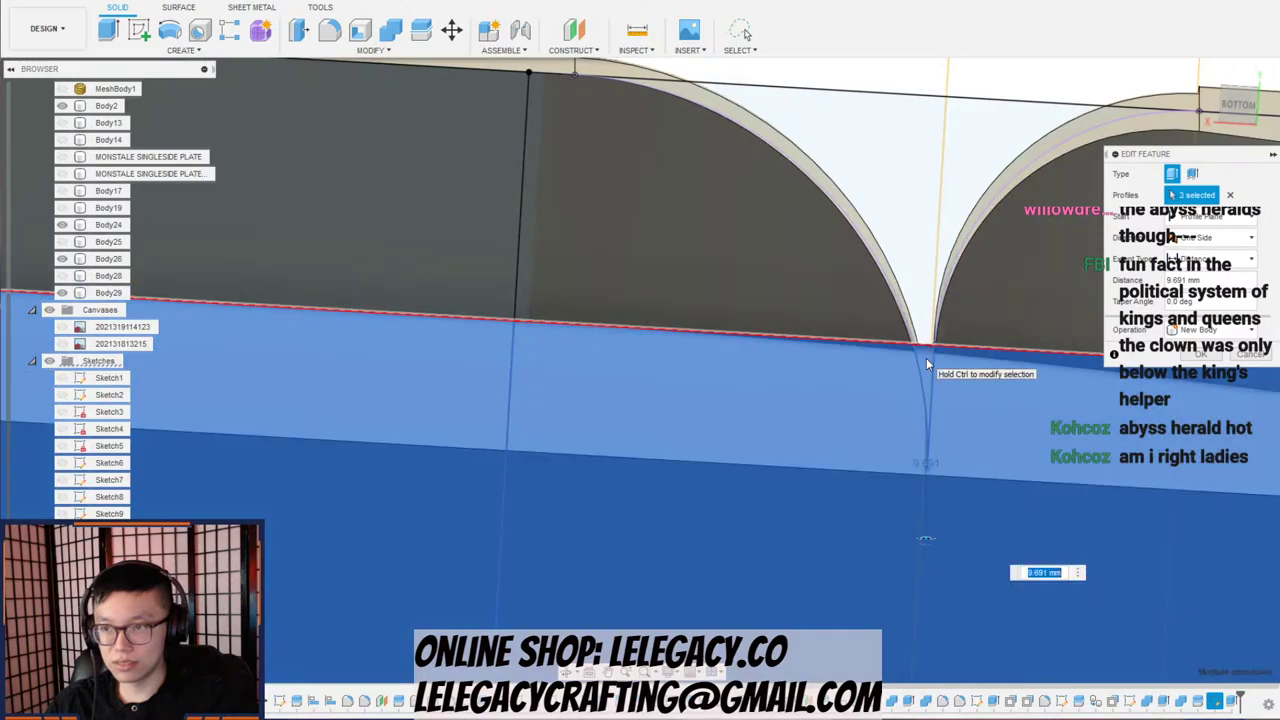
{"action": "left_click", "coordinate": [1200, 354]}
- Inspect the front side and outer corner of the book cover and its raised edge
{"action": "scroll", "coordinate": [941, 488], "scroll_direction": "down", "scroll_amount": 3}
{"action": "middle_click_drag", "start_coordinate": [940, 488], "coordinate": [851, 340], "text": "shift"}
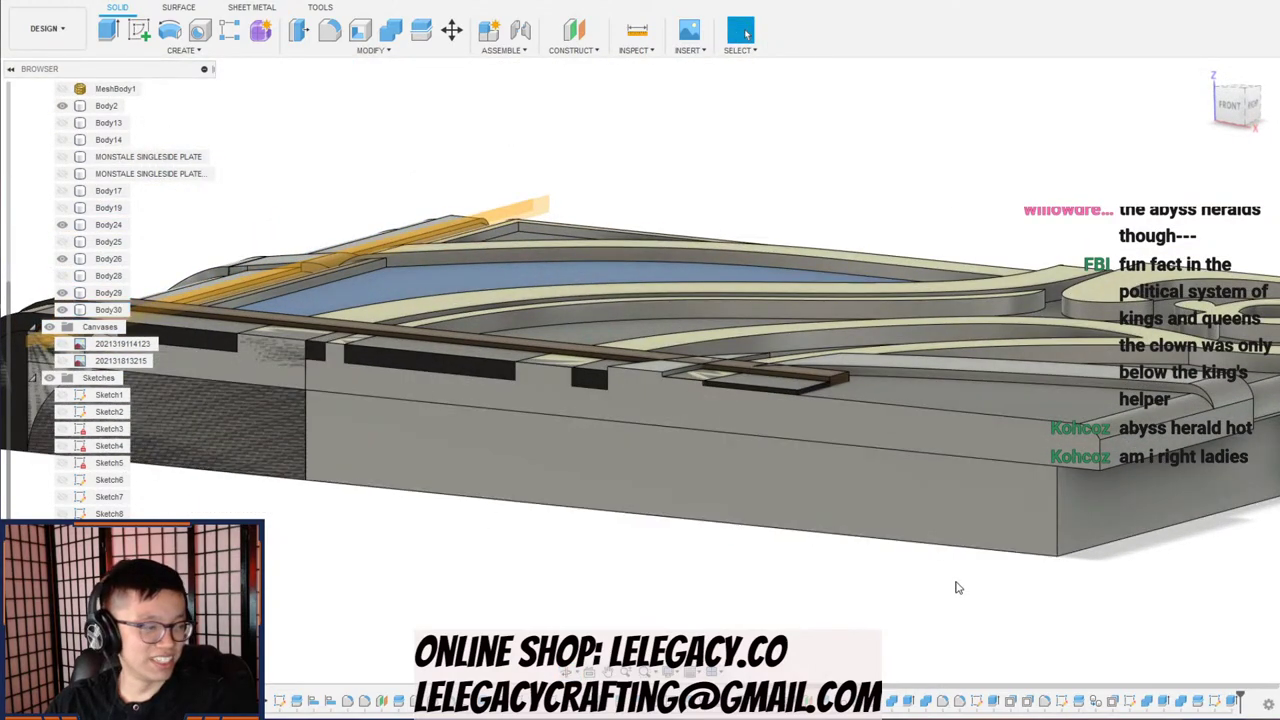
{"action": "middle_click_drag", "start_coordinate": [1132, 545], "coordinate": [889, 483], "text": "shift"}
{"action": "scroll", "coordinate": [843, 477], "scroll_direction": "up", "scroll_amount": 3}
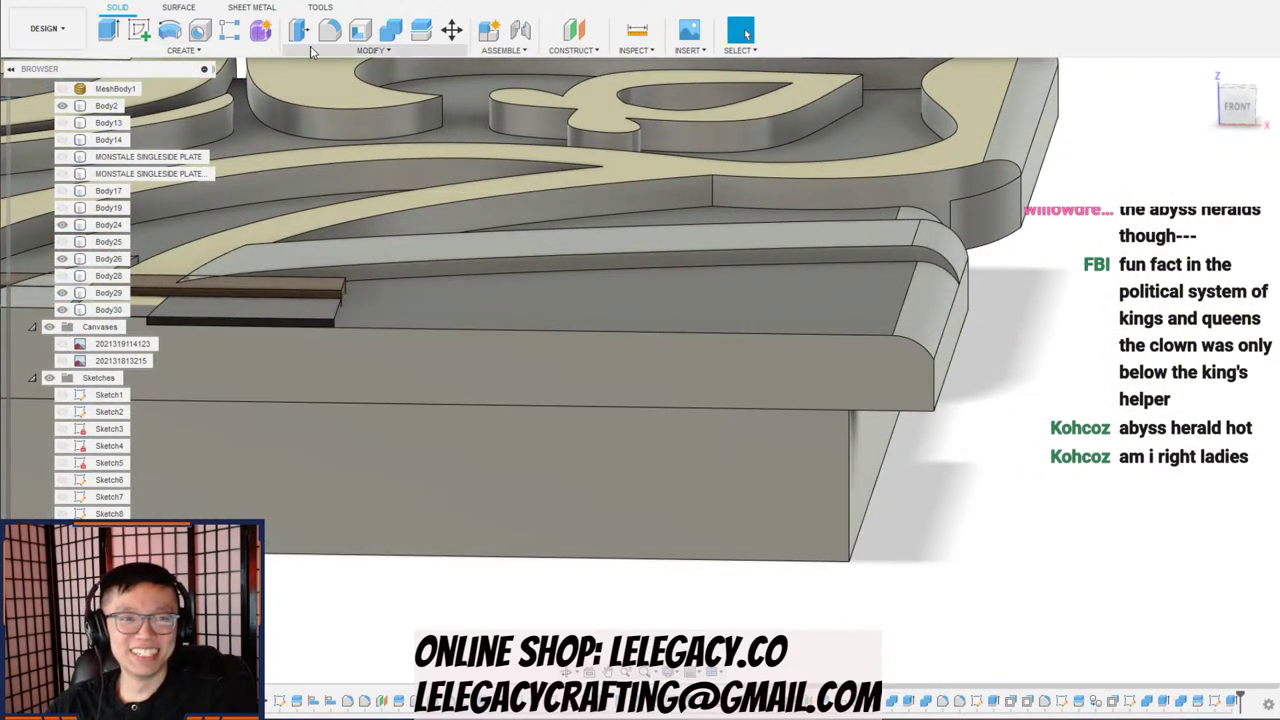